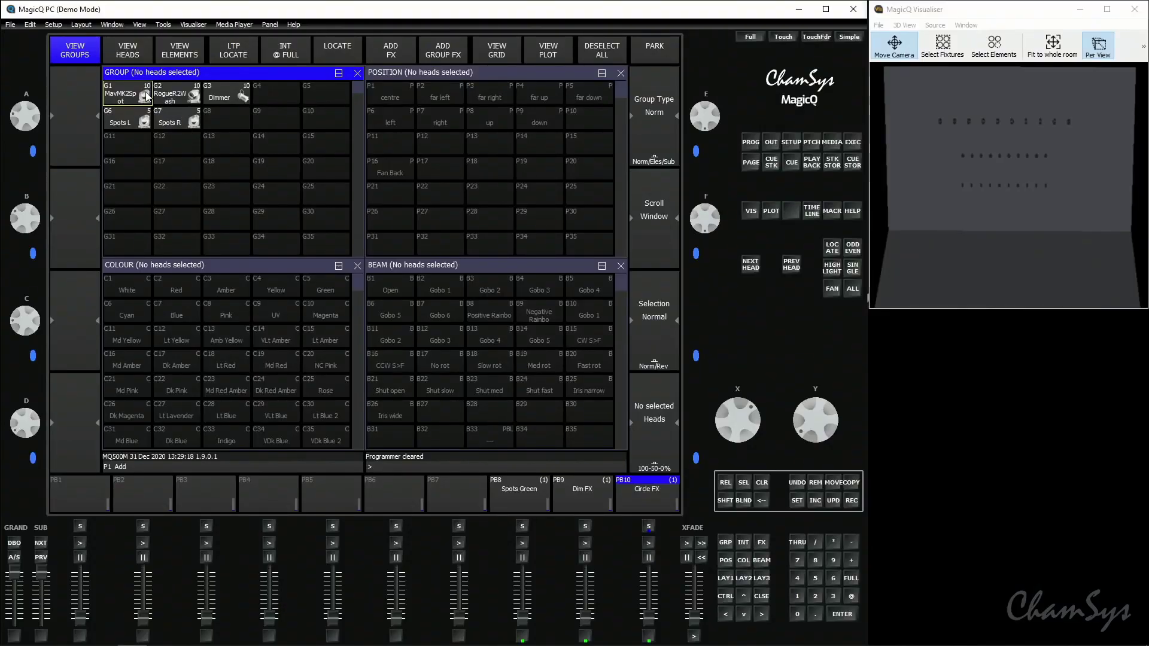
# Locate the spot heads and record a red cue (CS34) onto playback PB1
pyautogui.click(834, 249)
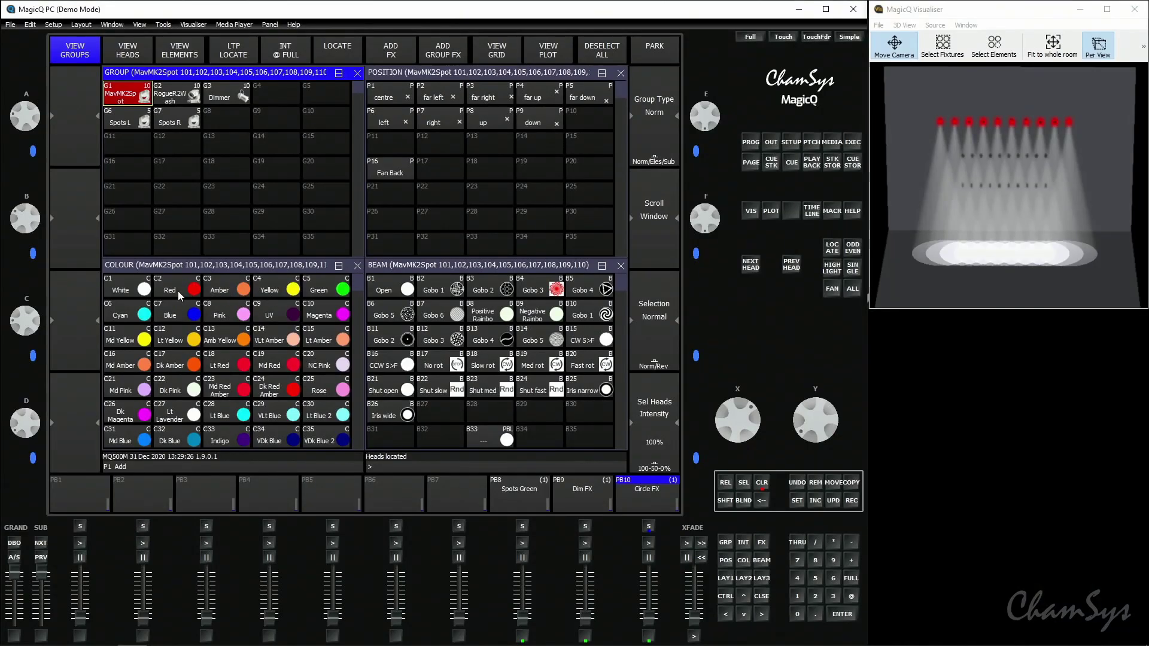
pyautogui.click(178, 291)
pyautogui.click(856, 503)
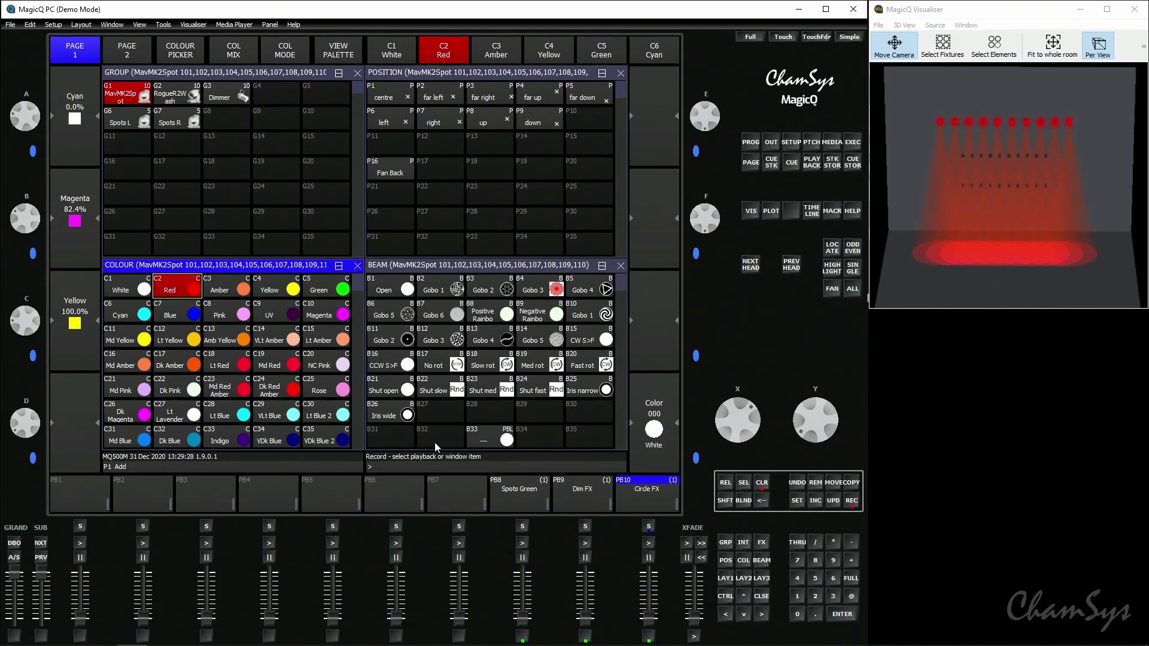
pyautogui.click(70, 509)
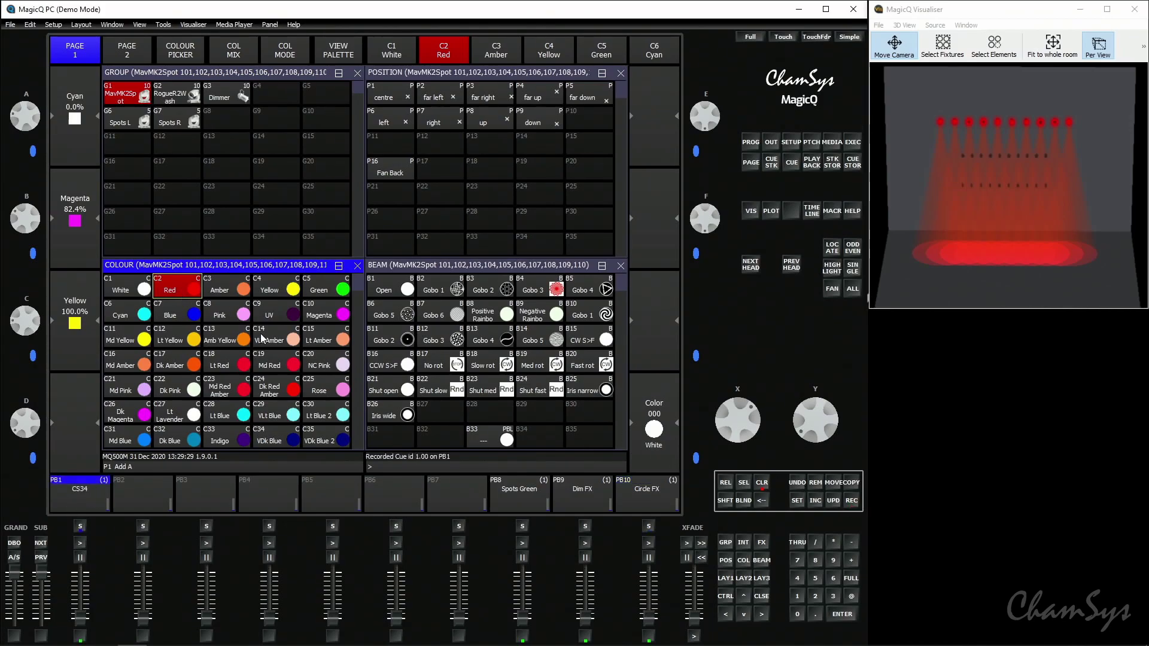
# Record green and blue cues (CS35, CS36) onto playbacks PB2 and PB3
pyautogui.click(326, 293)
pyautogui.click(856, 503)
pyautogui.click(139, 507)
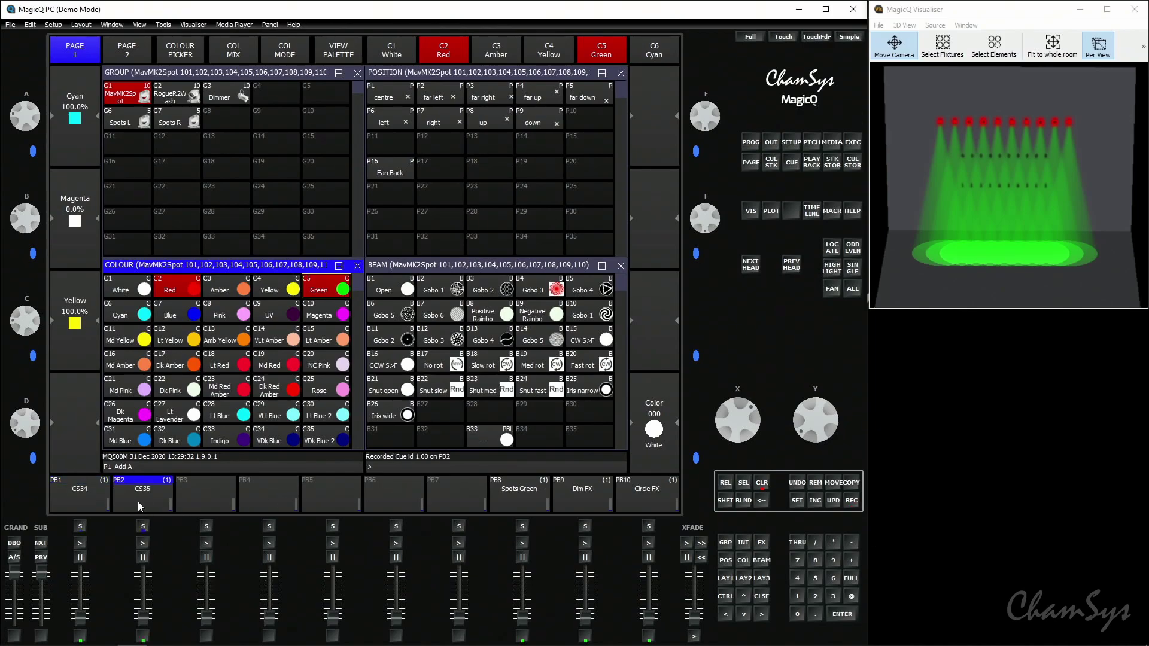
pyautogui.click(195, 317)
pyautogui.click(855, 504)
pyautogui.click(221, 496)
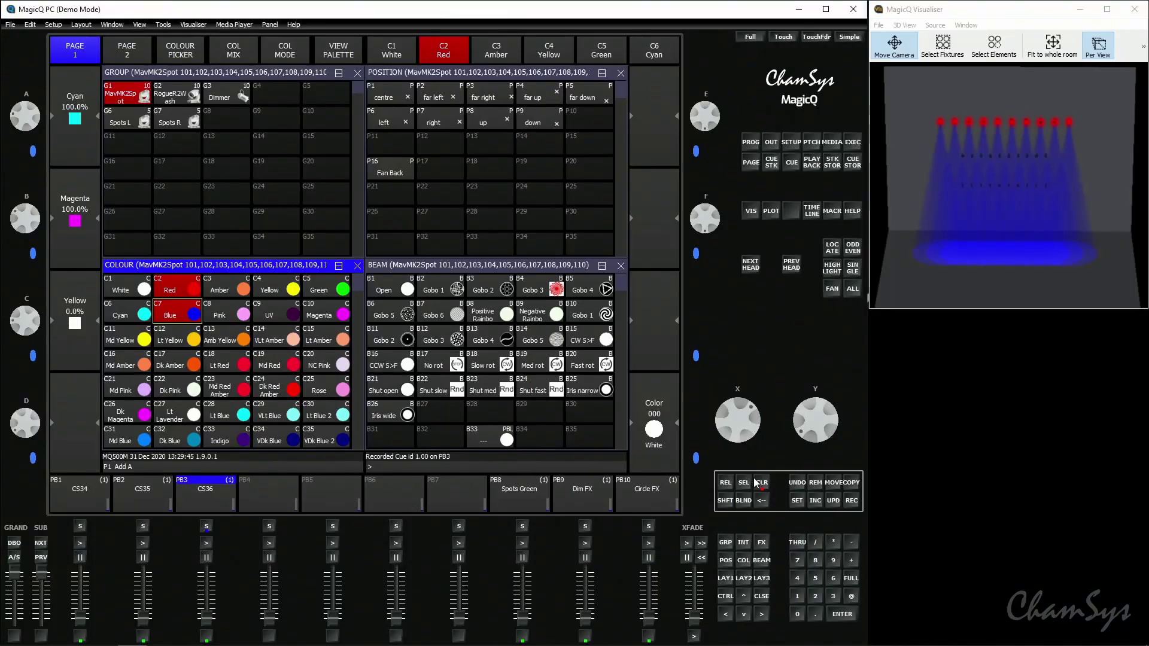
# Clear the programmer and name playback PB1 'Red'
pyautogui.click(760, 482)
pyautogui.click(797, 500)
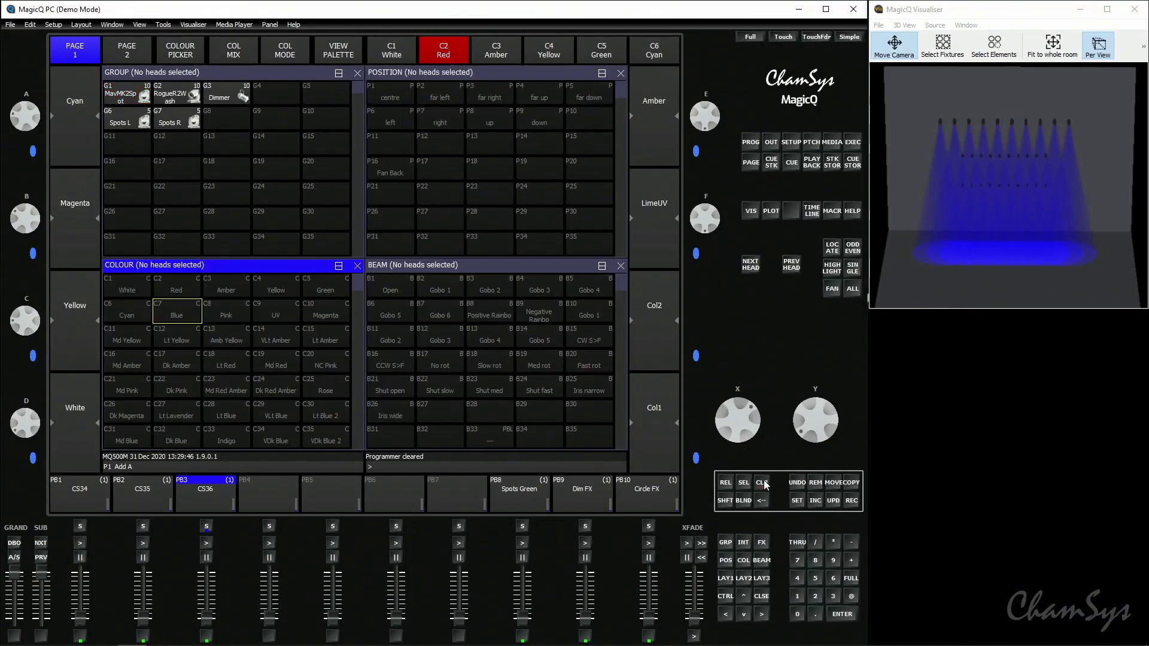
pyautogui.click(82, 488)
pyautogui.write('Red')
pyautogui.press('Return')
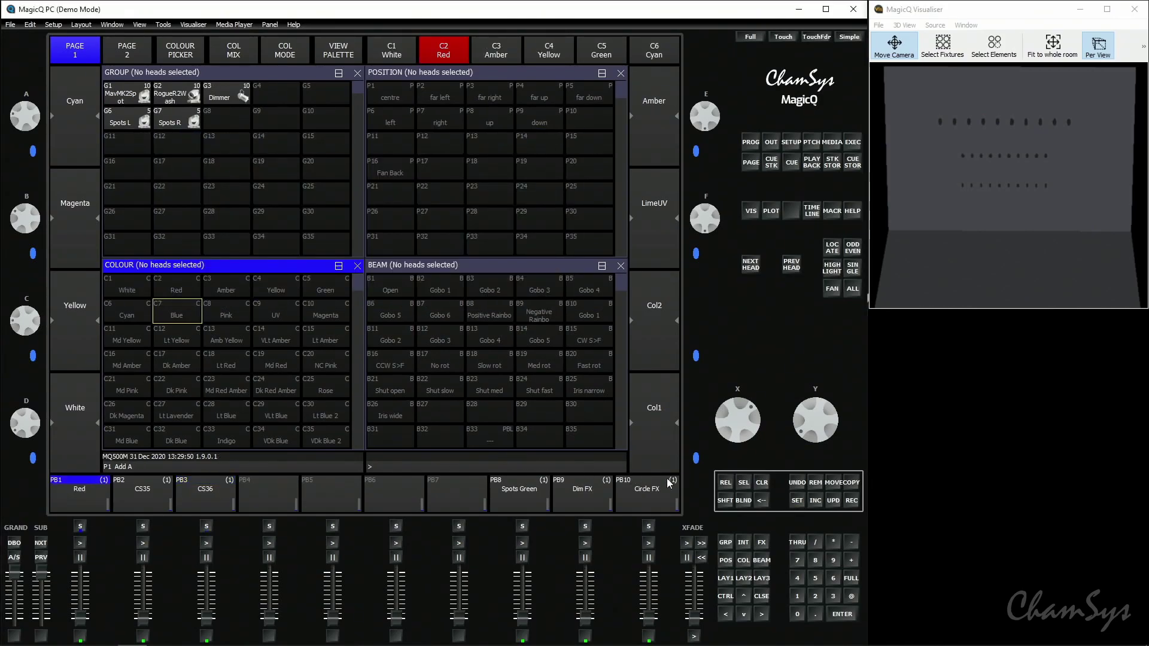
# Name playback PB2 'Green' and playback PB3 'Blue'
pyautogui.click(796, 500)
pyautogui.click(141, 491)
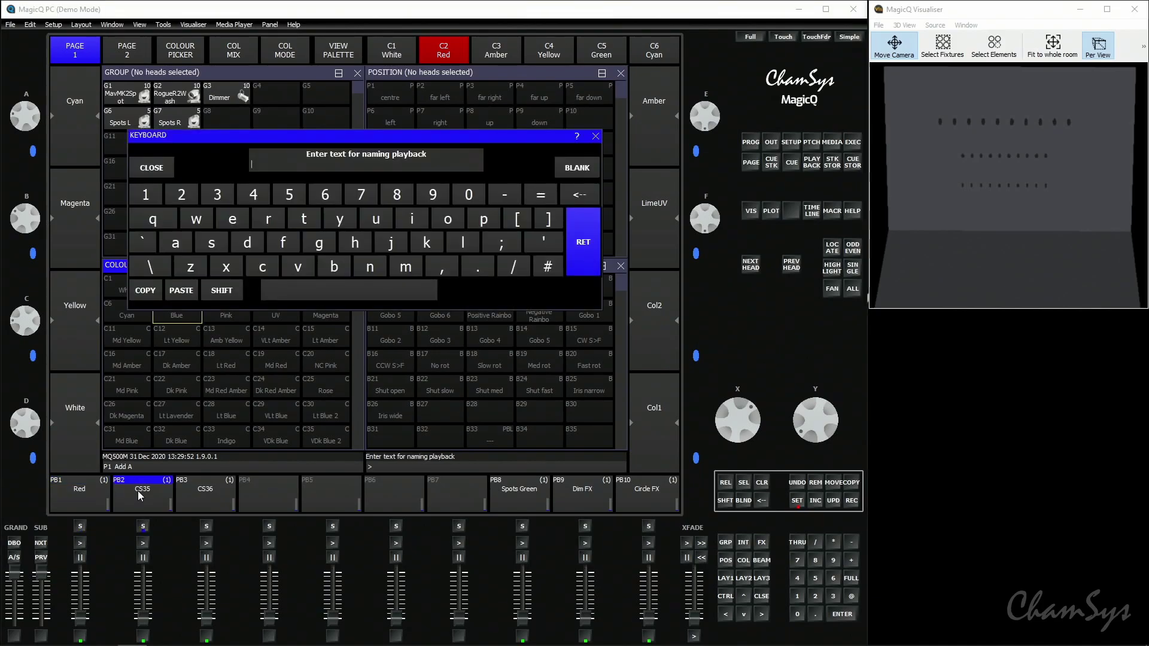
pyautogui.write('Green')
pyautogui.press('Return')
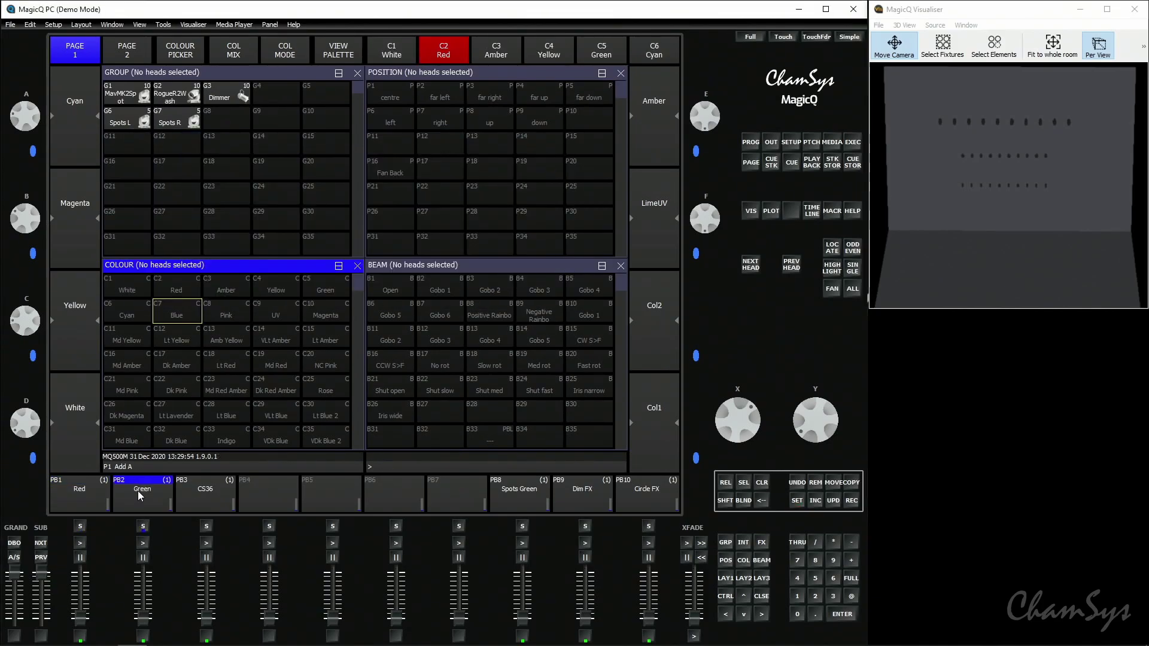
pyautogui.click(793, 507)
pyautogui.click(190, 494)
pyautogui.write('Blue')
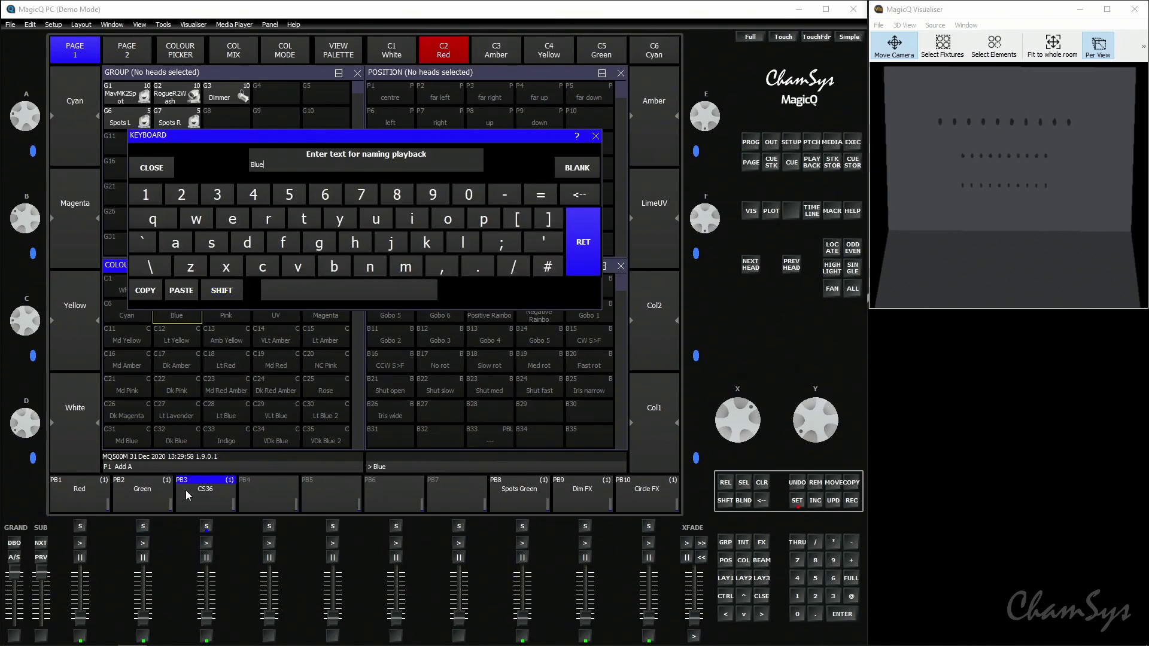
pyautogui.press('Return')
# Test the Red and Green faders up and down, then raise PB1 to wash the stage red
pyautogui.moveTo(85, 622); pyautogui.dragTo(214, 625)
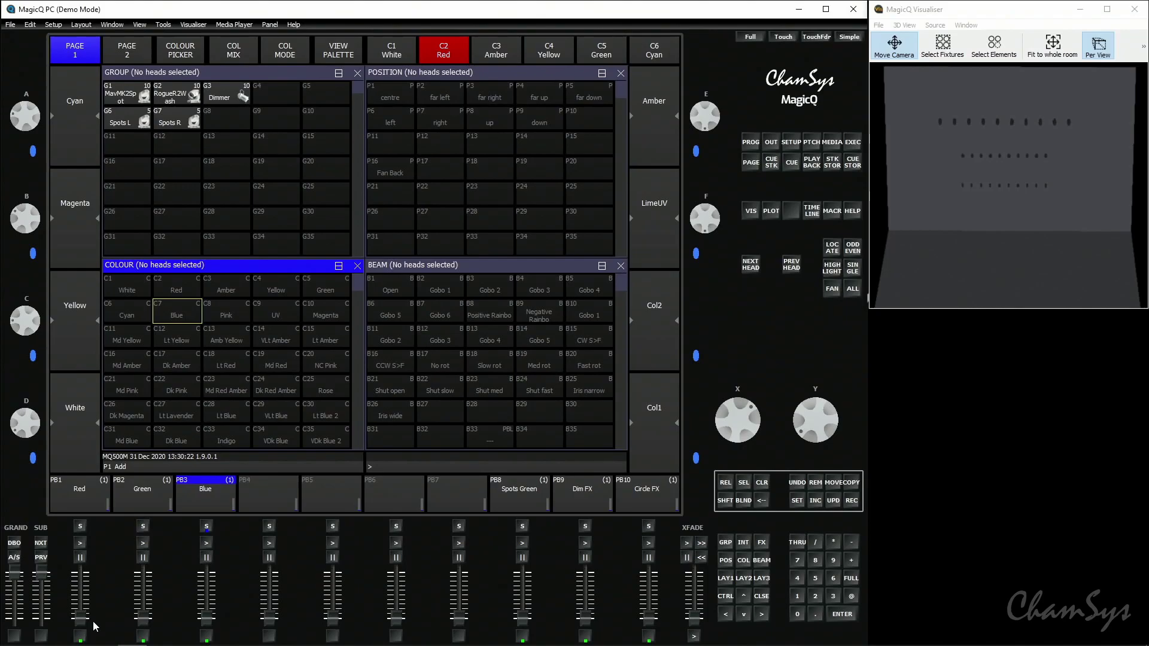
pyautogui.moveTo(82, 626)
pyautogui.mouseDown()
pyautogui.moveTo(82, 572)
pyautogui.moveTo(79, 630)
pyautogui.mouseUp()
pyautogui.moveTo(144, 625); pyautogui.dragTo(143, 622)
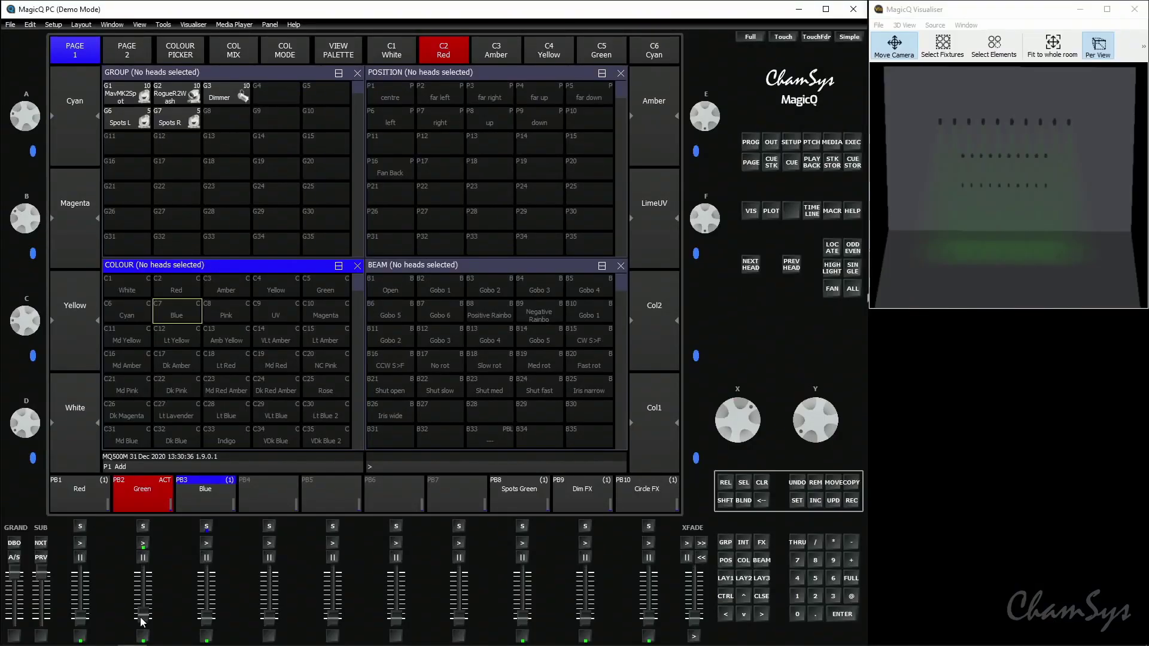
pyautogui.moveTo(143, 622)
pyautogui.mouseDown()
pyautogui.moveTo(142, 584)
pyautogui.moveTo(152, 633)
pyautogui.mouseUp()
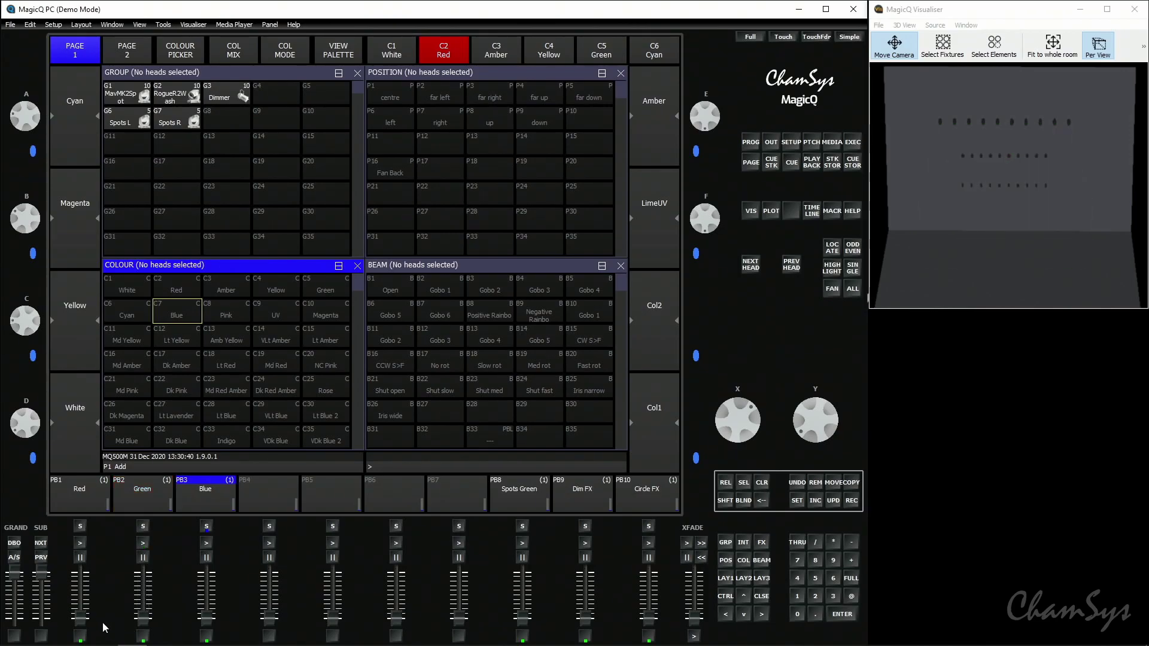
pyautogui.moveTo(83, 621); pyautogui.dragTo(84, 575)
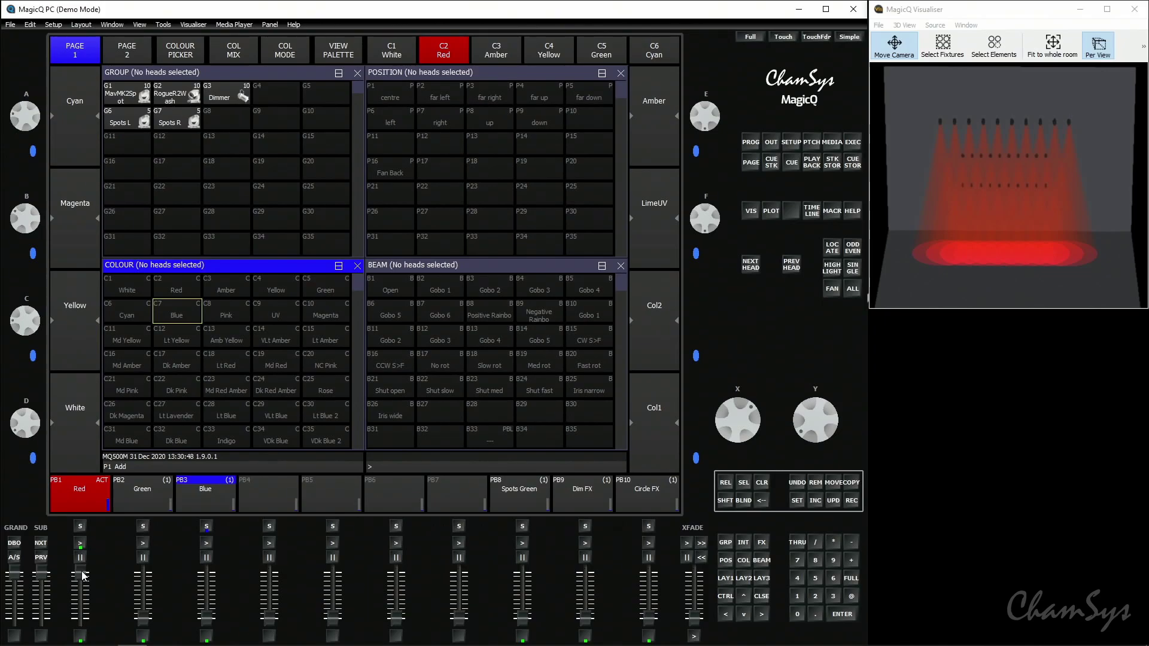
# Bring Green and Blue in over Red, release them, then show PB2's cue stack options
pyautogui.moveTo(143, 626); pyautogui.dragTo(144, 623)
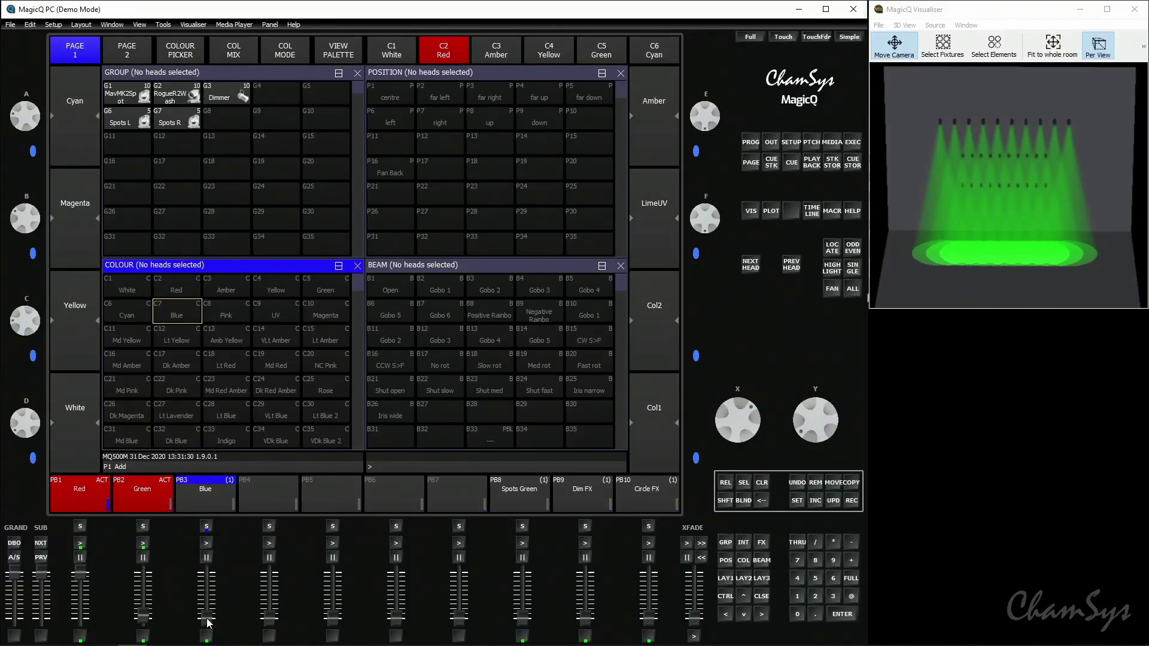
pyautogui.moveTo(209, 622); pyautogui.dragTo(210, 619)
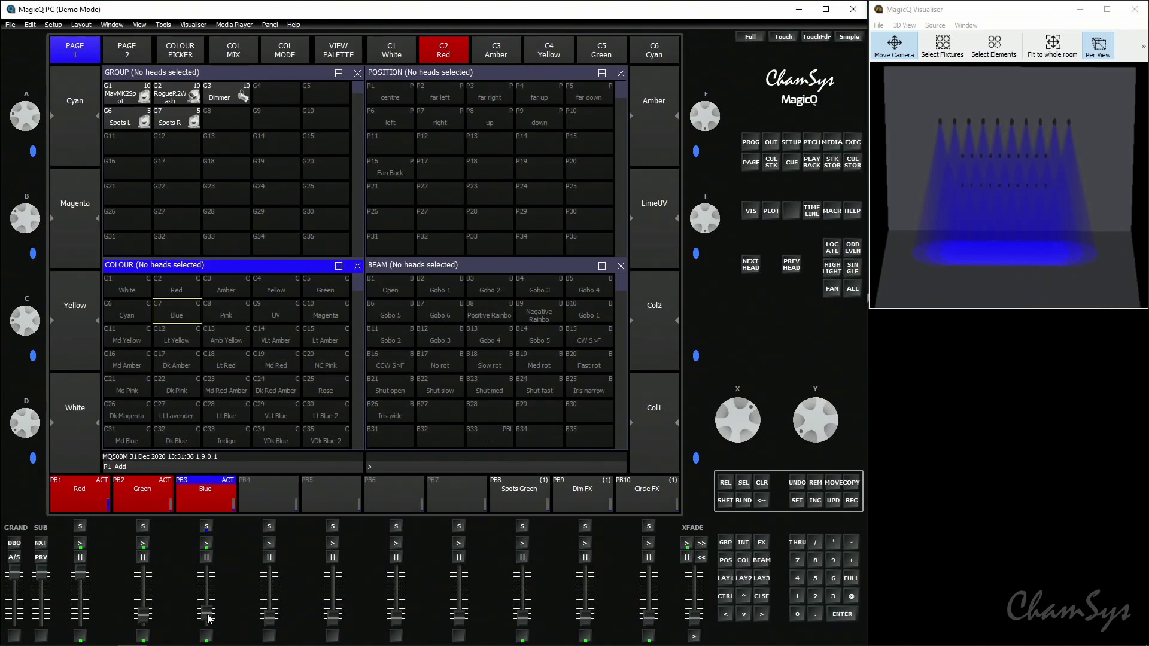
pyautogui.moveTo(142, 619)
pyautogui.mouseDown()
pyautogui.moveTo(143, 632)
pyautogui.moveTo(142, 619)
pyautogui.mouseUp()
pyautogui.moveTo(207, 613); pyautogui.dragTo(206, 622)
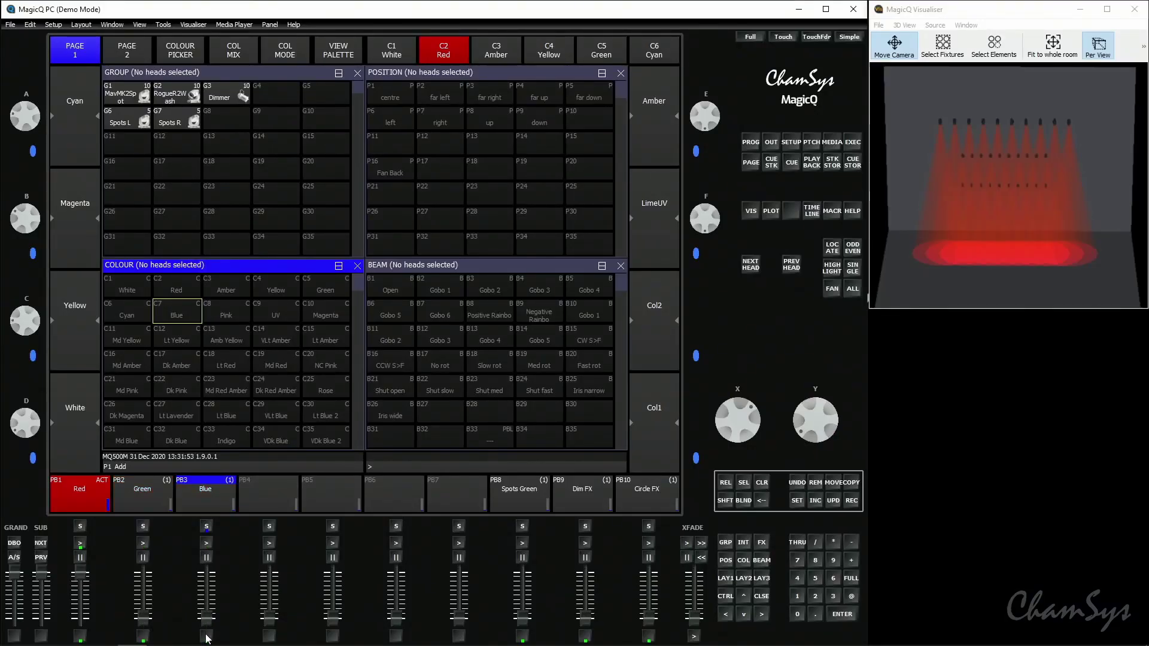
pyautogui.click(142, 526)
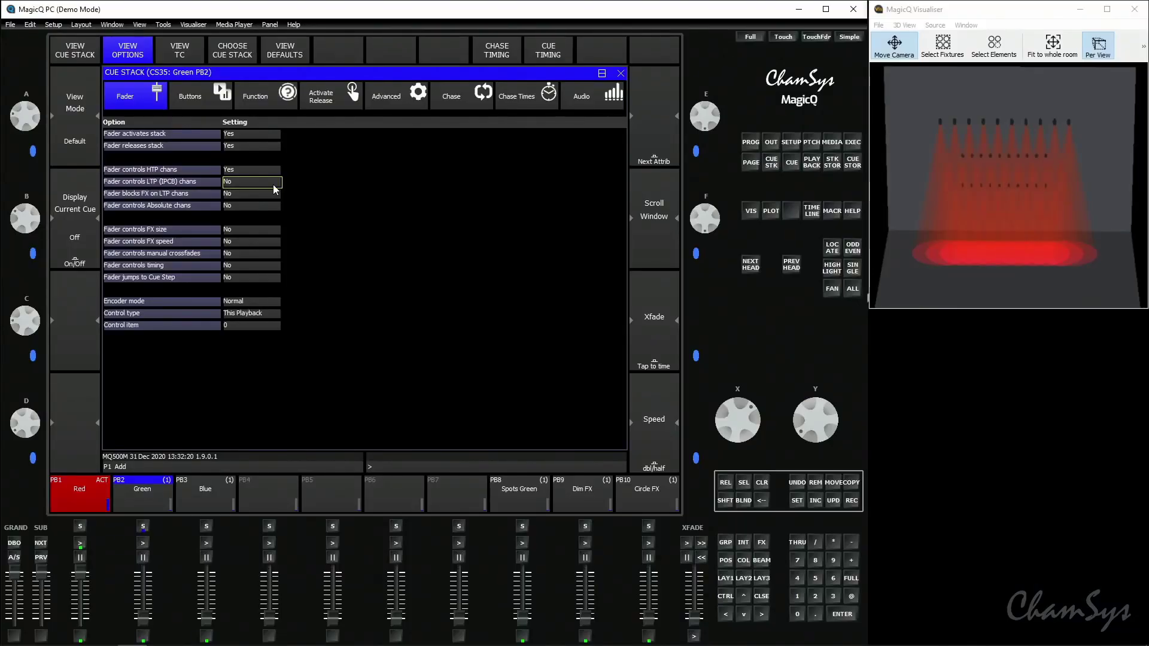
# Set 'Fader controls LTP (IPCB) chans' to Yes for the Green PB2 and Blue PB3 stacks
pyautogui.click(274, 189)
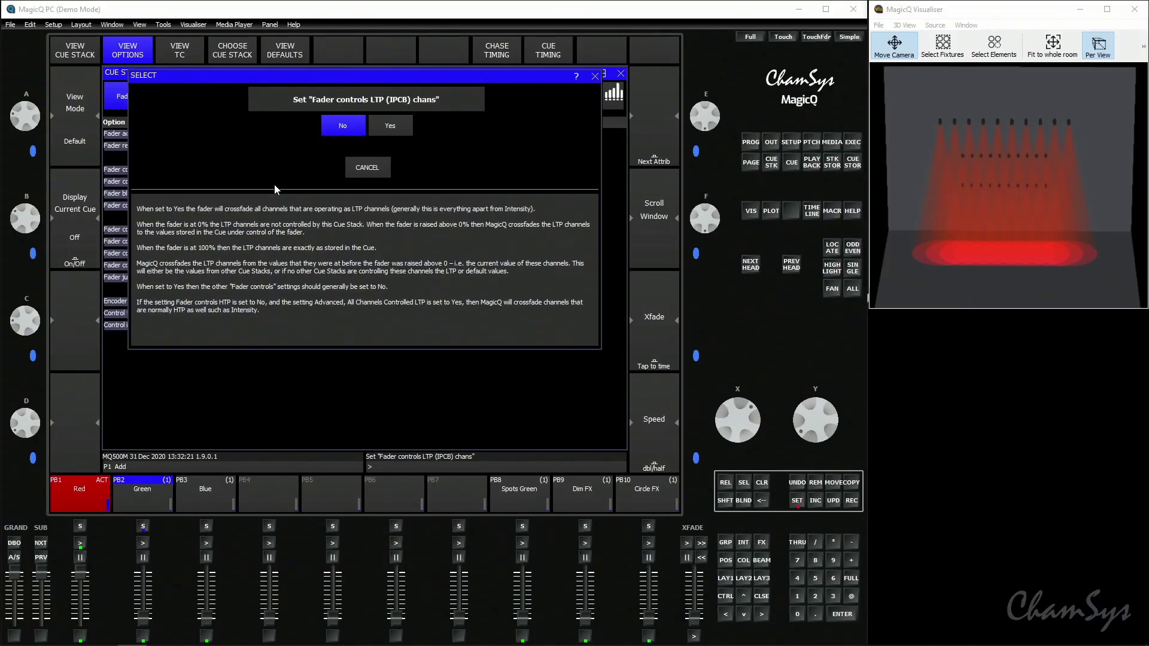
pyautogui.click(381, 128)
pyautogui.click(220, 495)
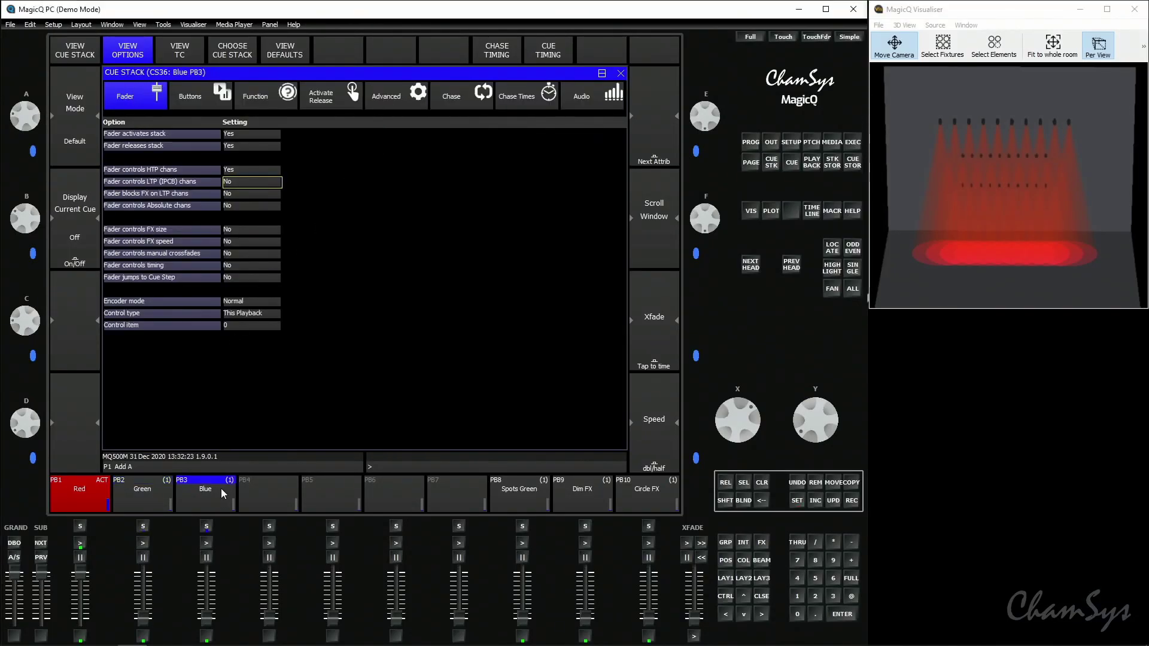
pyautogui.click(253, 182)
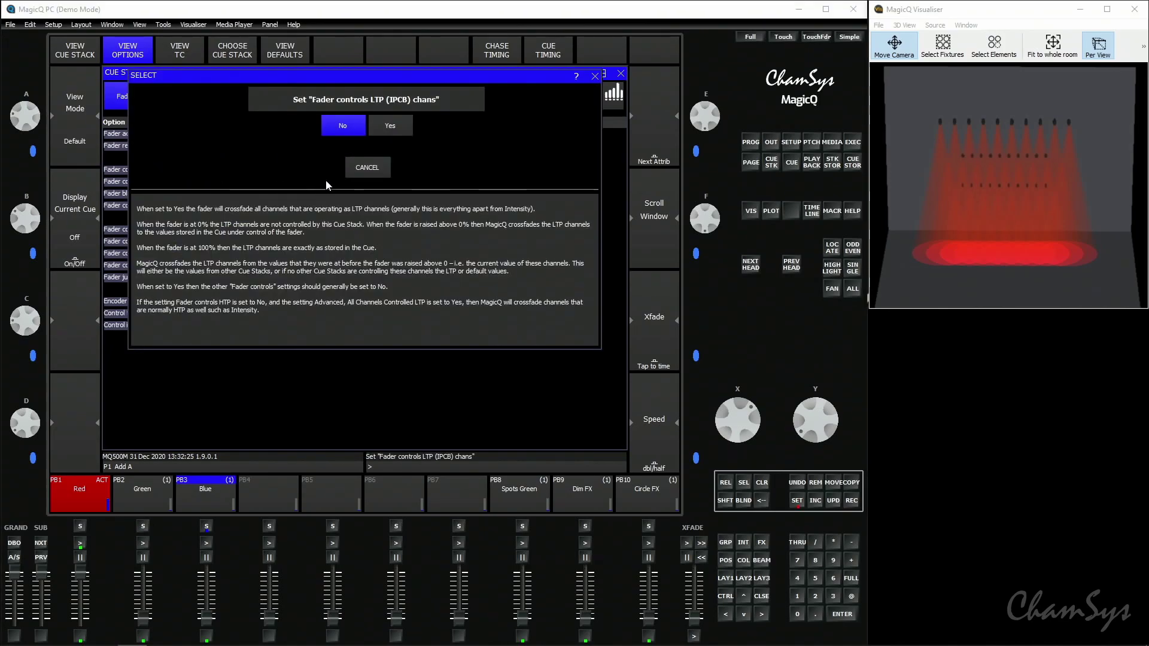
pyautogui.click(390, 131)
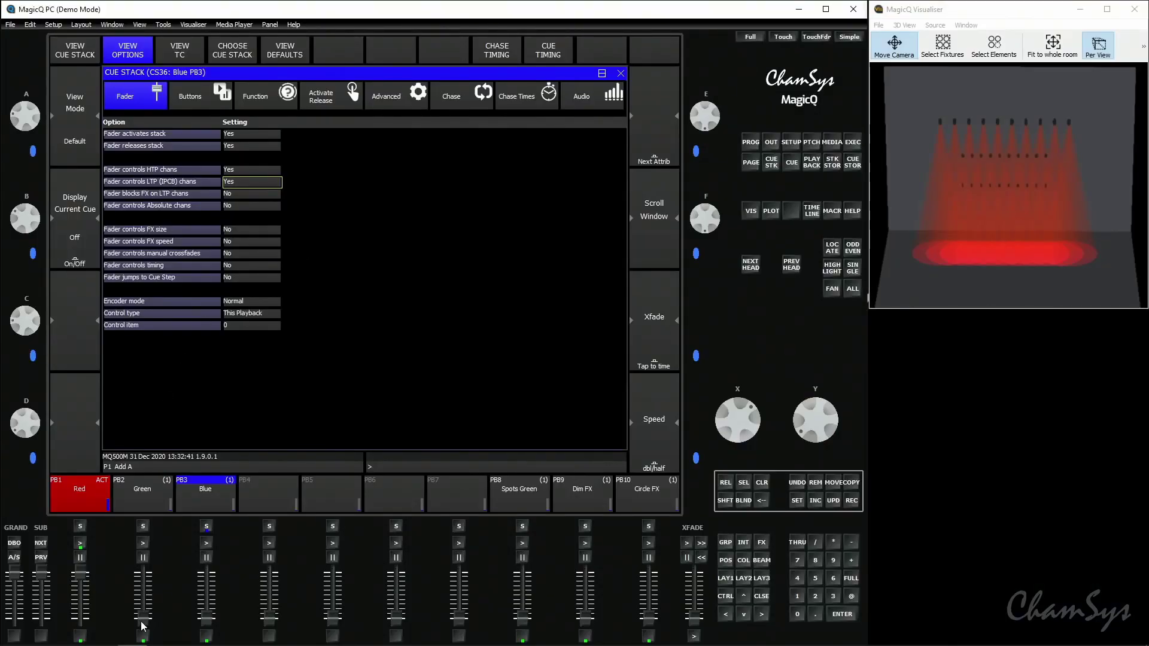
# Crossfade red to green to blue, release all three playbacks, then test Blue once more
pyautogui.moveTo(144, 626); pyautogui.dragTo(139, 580)
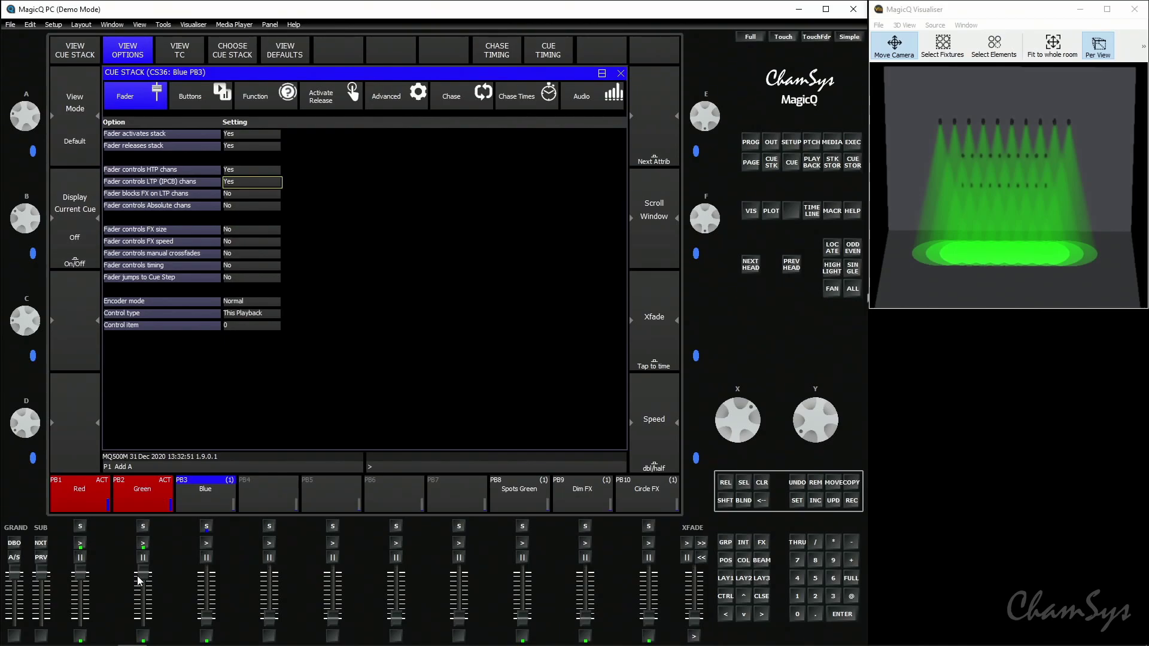
pyautogui.moveTo(208, 626); pyautogui.dragTo(144, 618)
pyautogui.moveTo(84, 575); pyautogui.dragTo(80, 618)
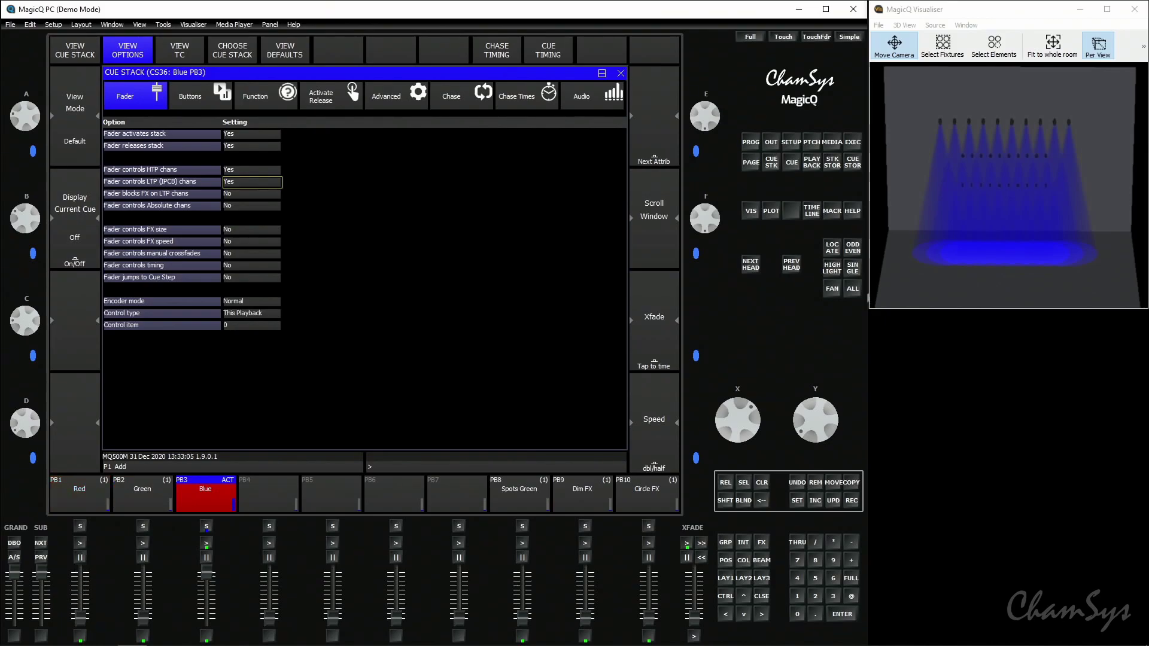
pyautogui.moveTo(207, 575); pyautogui.dragTo(217, 643)
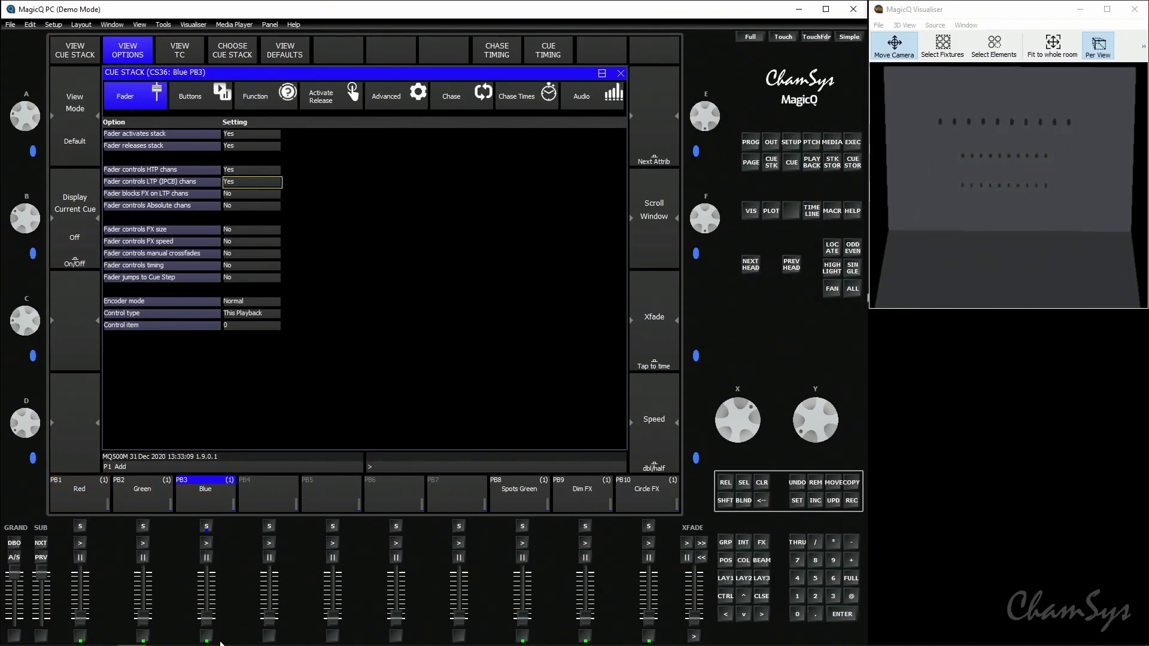
pyautogui.moveTo(210, 621); pyautogui.dragTo(209, 576)
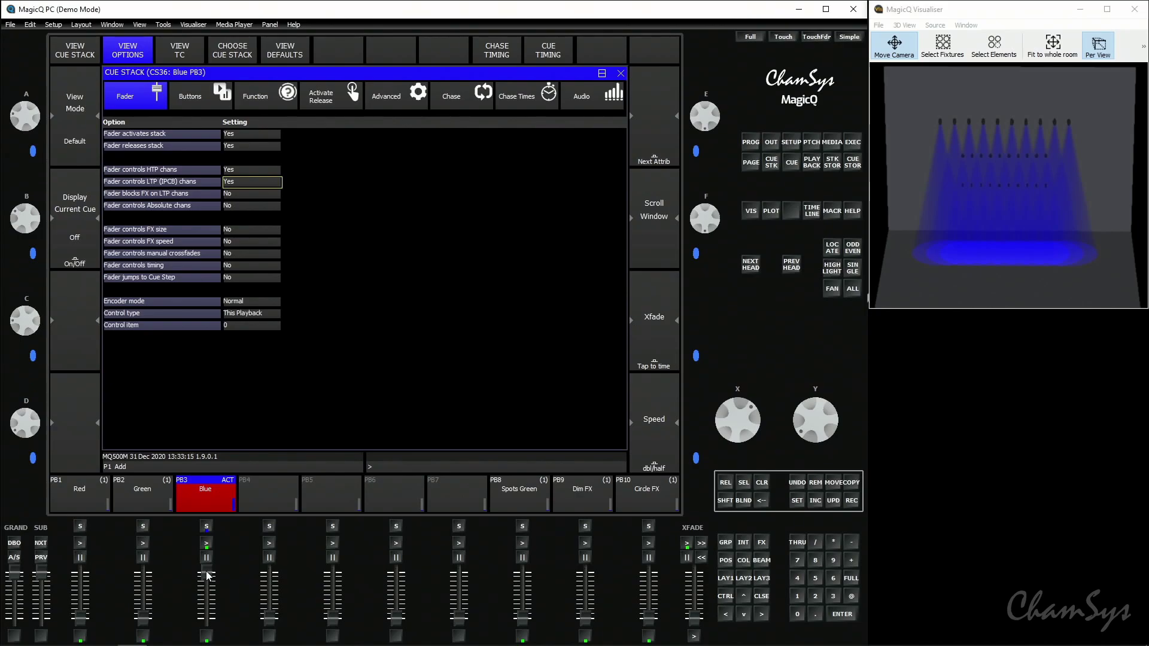
pyautogui.moveTo(208, 576); pyautogui.dragTo(211, 637)
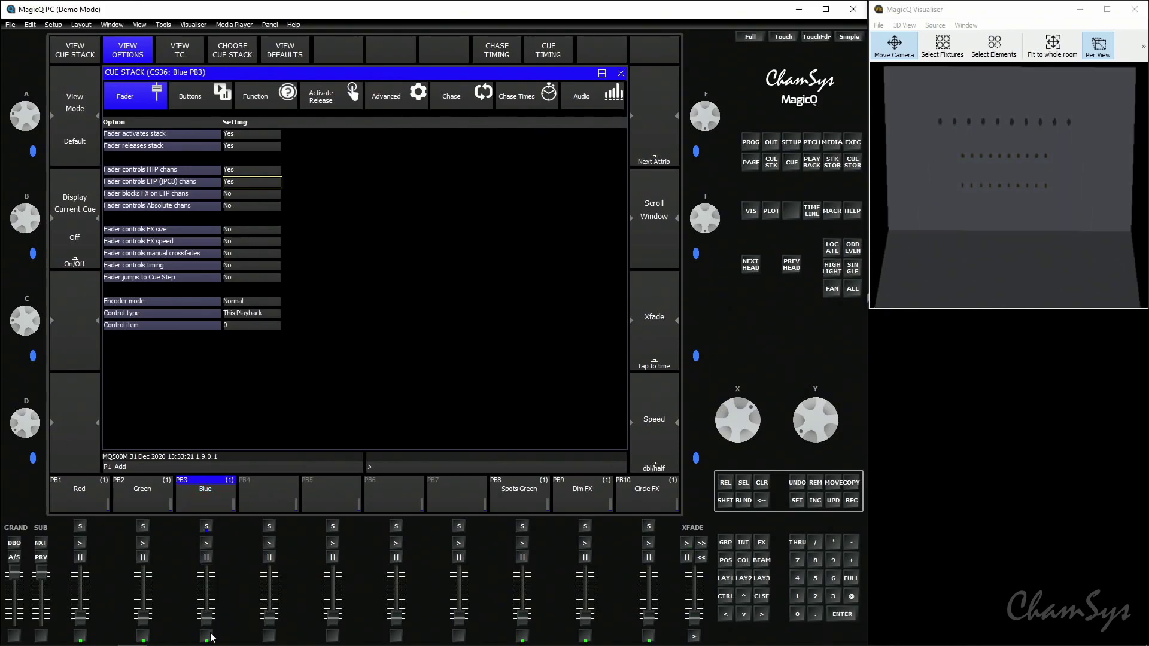